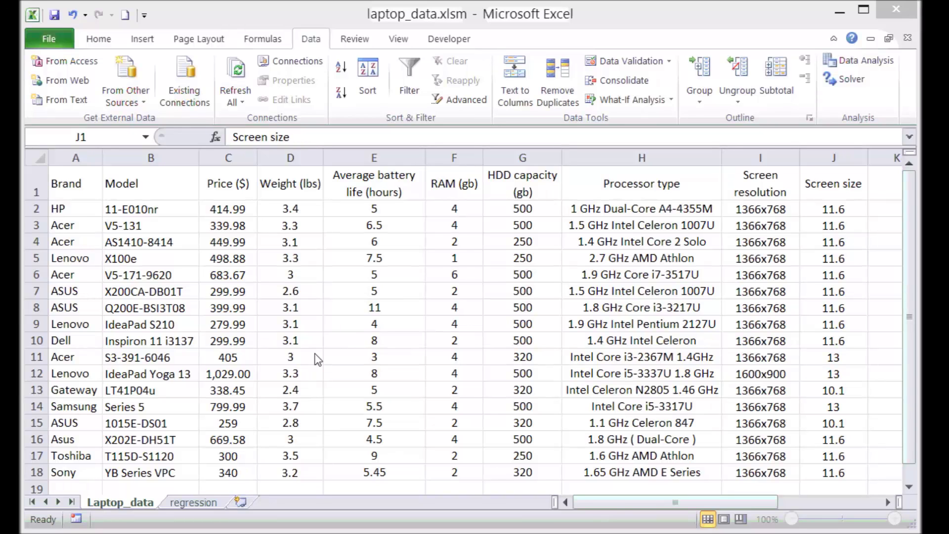
Review the laptop table's price, weight, screen size, resolution and processor type columns
{"action": "left_click", "coordinate": [424, 15]}
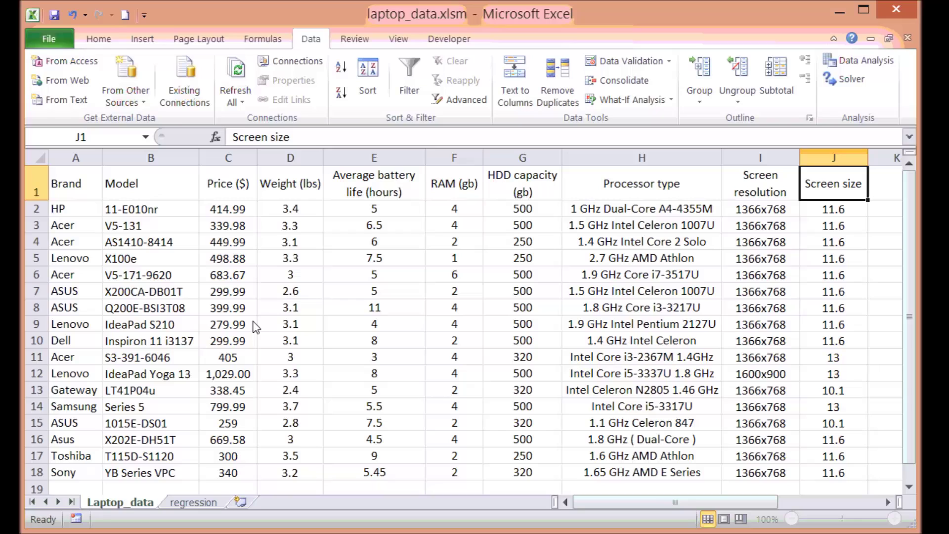
{"action": "left_click", "coordinate": [241, 213]}
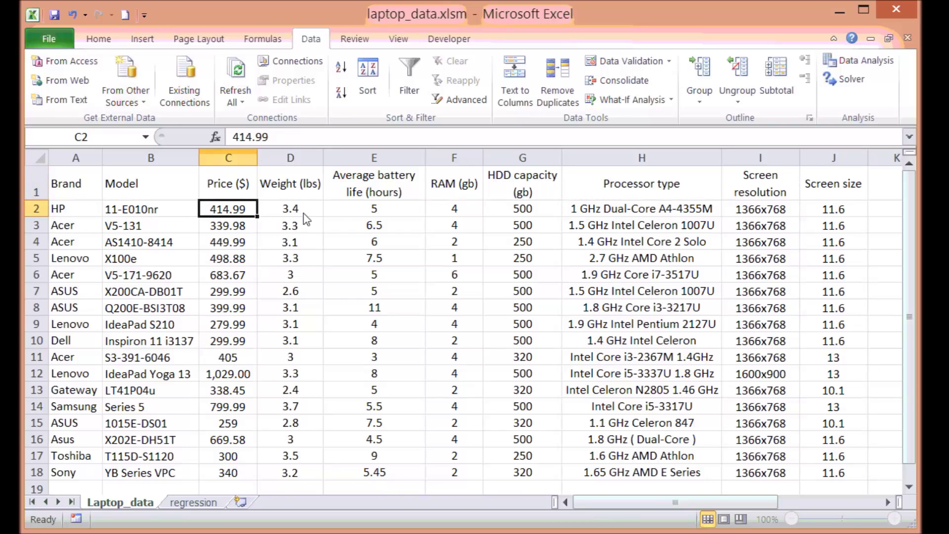
{"action": "left_click", "coordinate": [289, 213]}
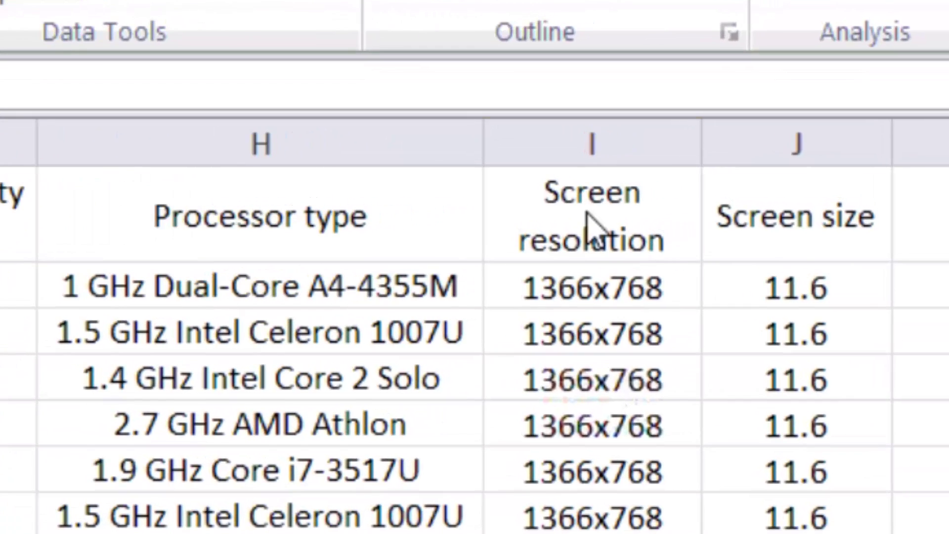
{"action": "left_click", "coordinate": [587, 215]}
{"action": "left_click", "coordinate": [807, 237]}
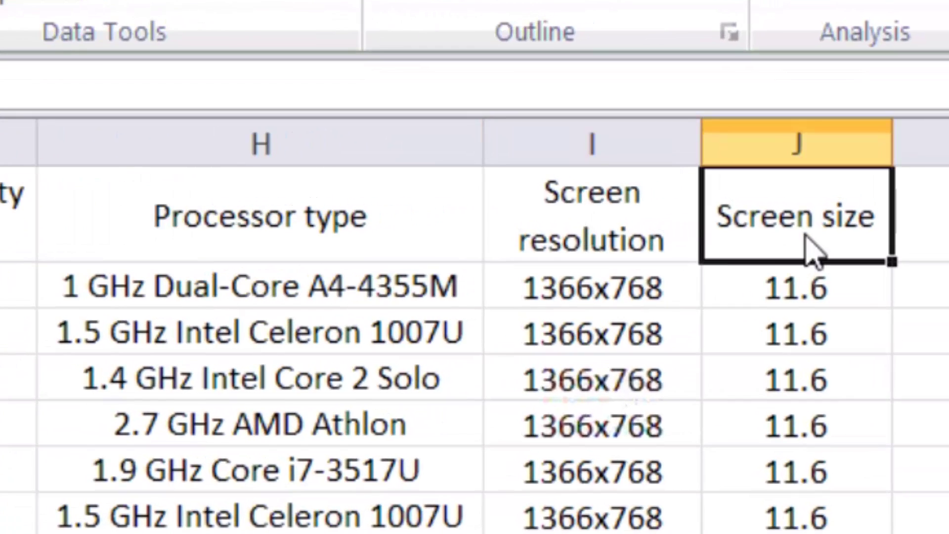
{"action": "left_click", "coordinate": [628, 237]}
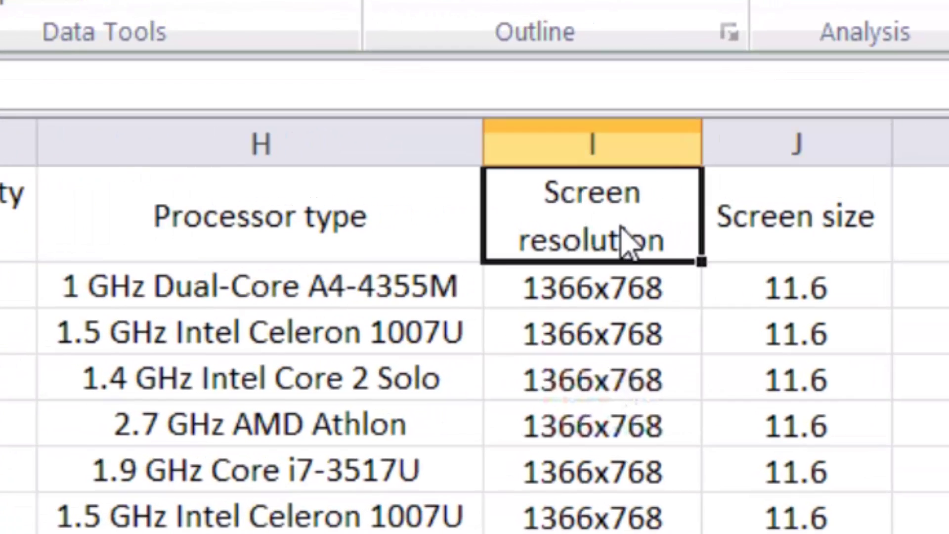
{"action": "left_click", "coordinate": [748, 232]}
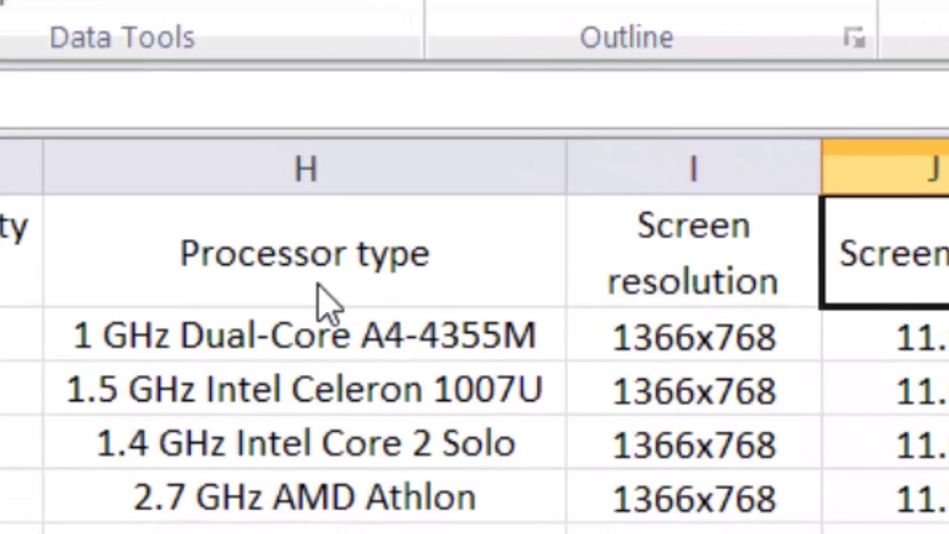
{"action": "left_click", "coordinate": [311, 197]}
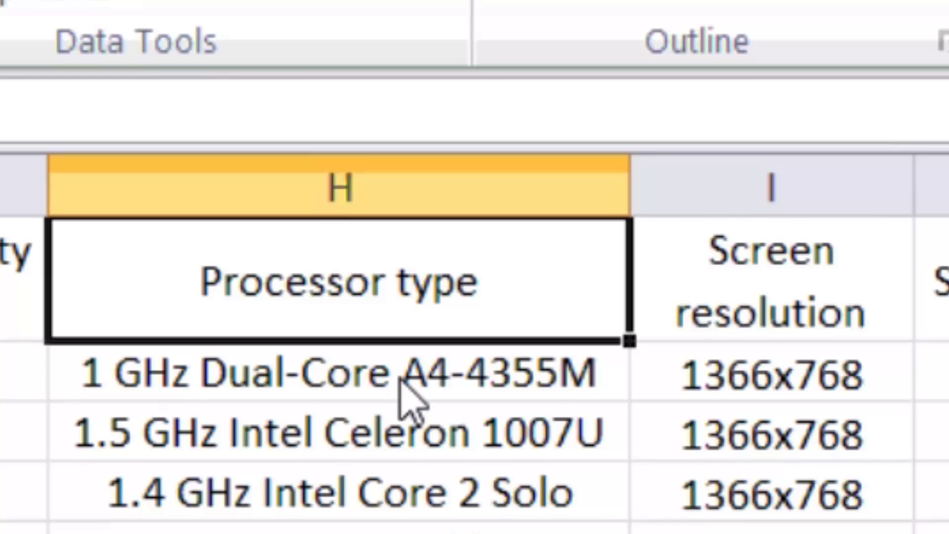
{"action": "left_click", "coordinate": [400, 495]}
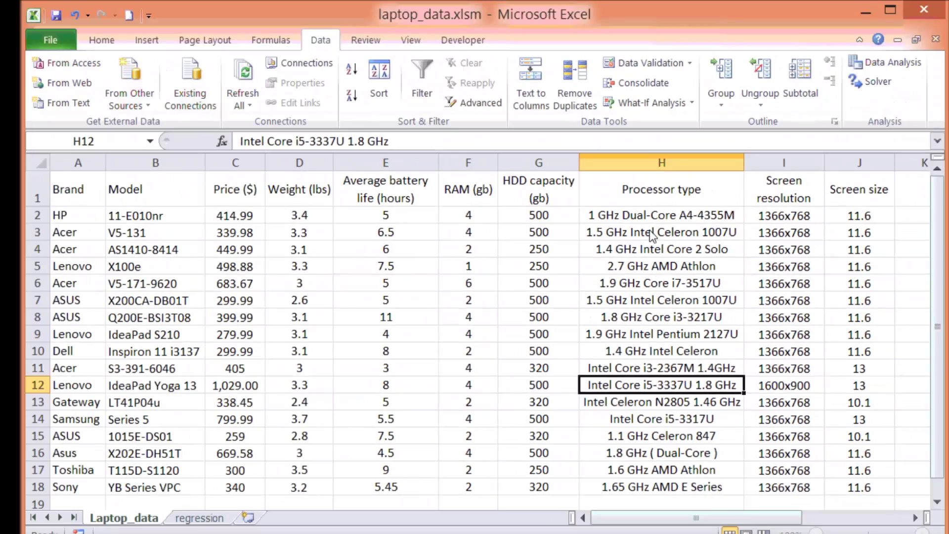
{"action": "left_click", "coordinate": [671, 164]}
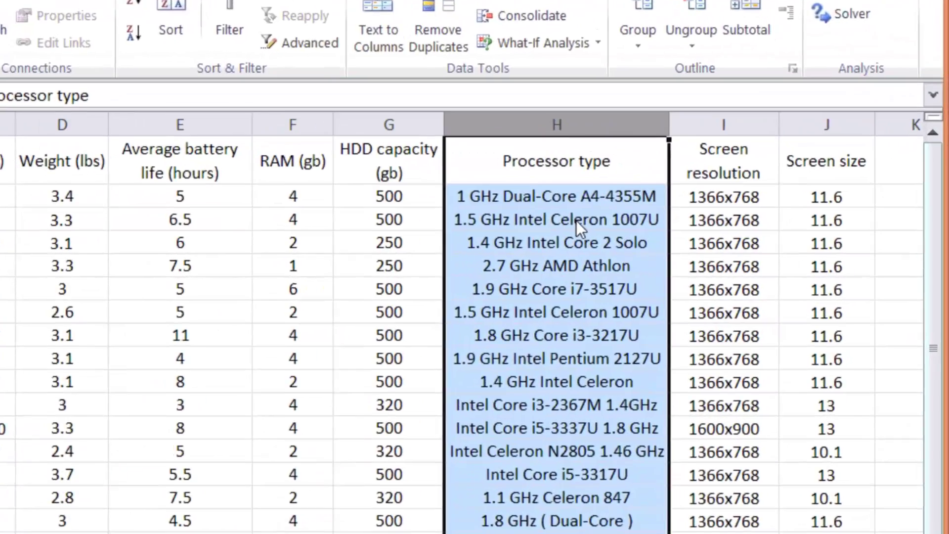
{"action": "left_click", "coordinate": [675, 228]}
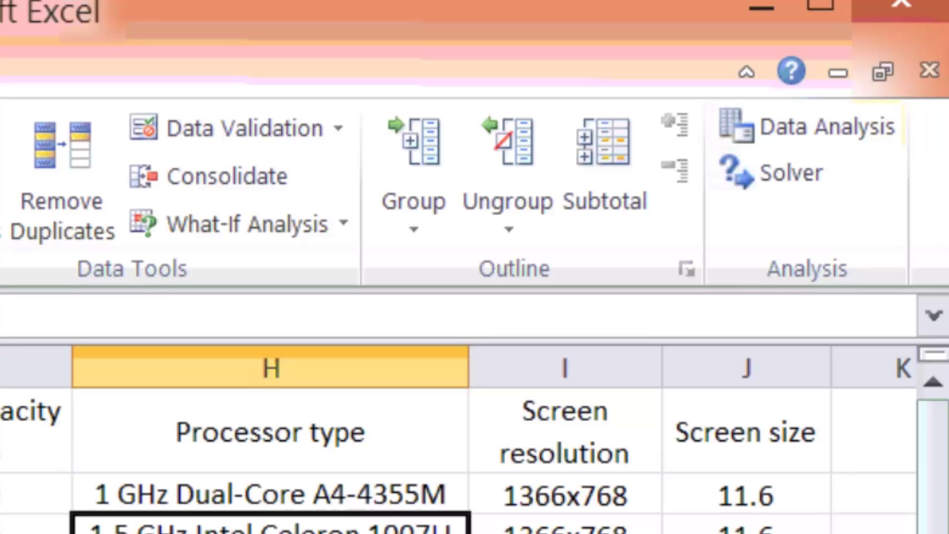
Enable the Analysis ToolPak in Excel Options' Add-Ins manager
{"action": "left_click", "coordinate": [91, 62]}
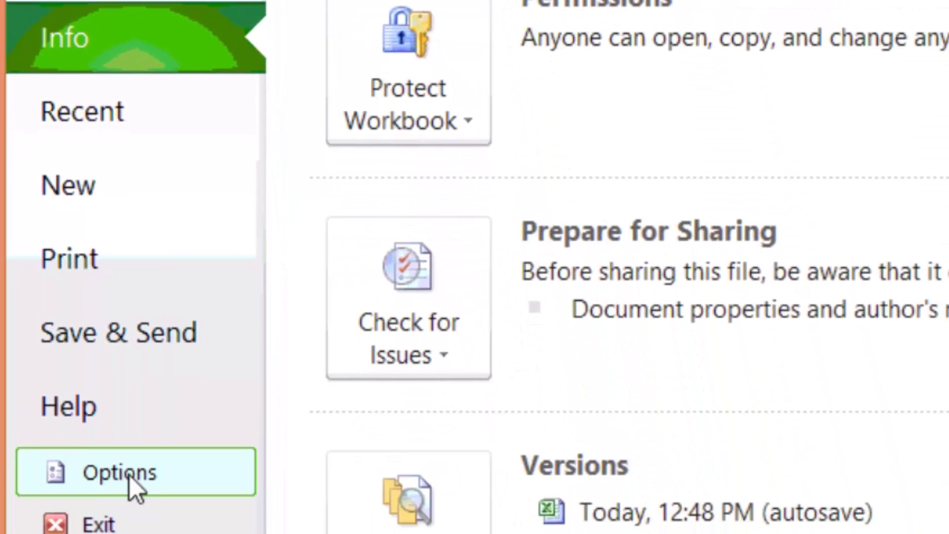
{"action": "left_click", "coordinate": [134, 475]}
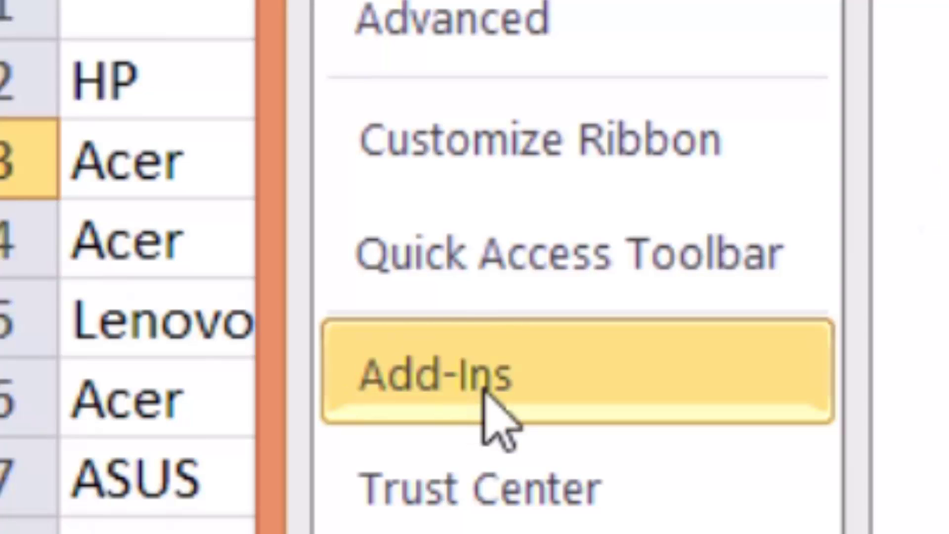
{"action": "left_click", "coordinate": [482, 383]}
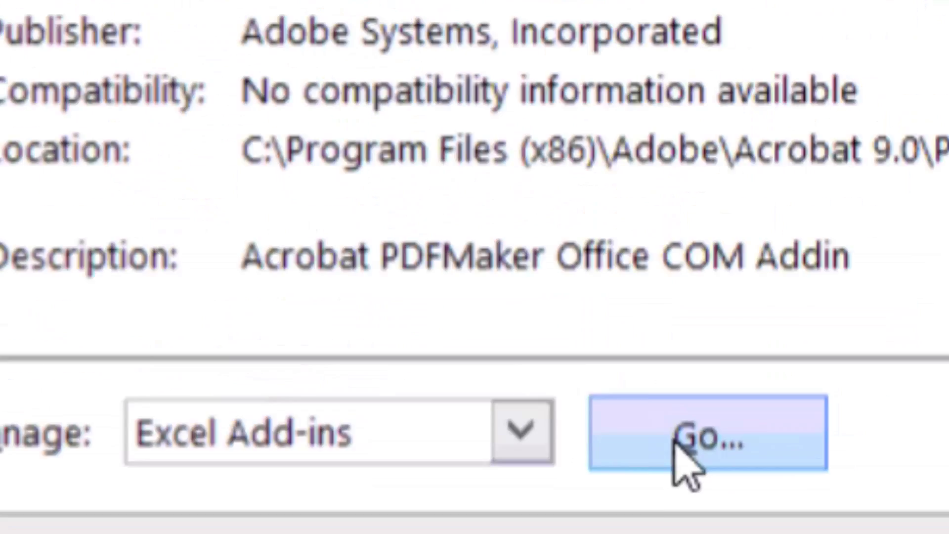
{"action": "left_click", "coordinate": [764, 327]}
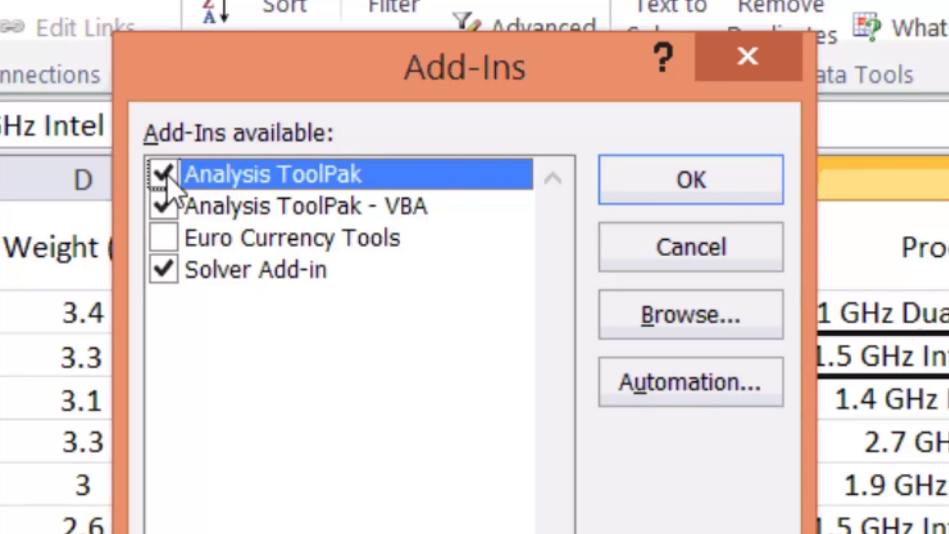
{"action": "left_click", "coordinate": [764, 186]}
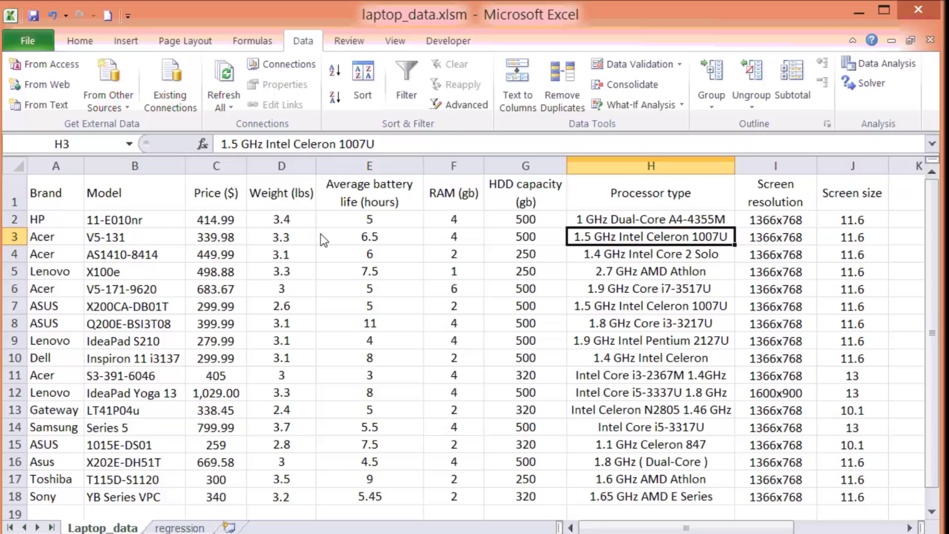
Select the Brand-to-HDD laptop data and choose Regression from Data Analysis
{"action": "left_click_drag", "start_coordinate": [70, 197], "coordinate": [501, 481]}
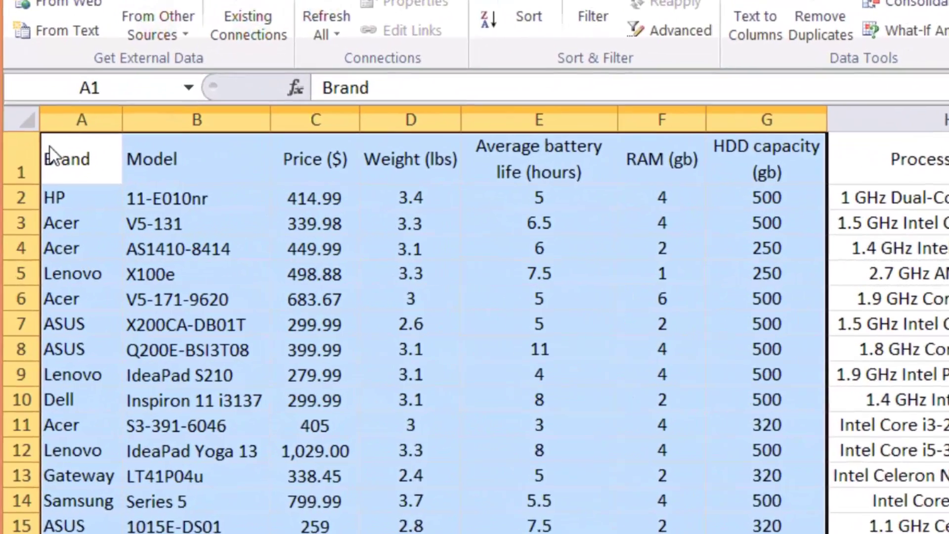
{"action": "left_click", "coordinate": [32, 198]}
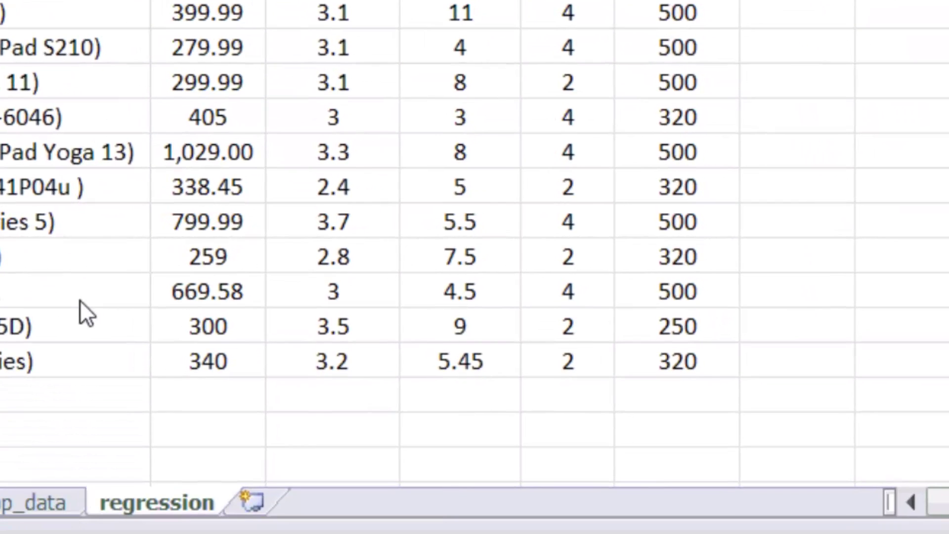
{"action": "scroll", "coordinate": [81, 294], "scroll_direction": "up", "scroll_amount": 1}
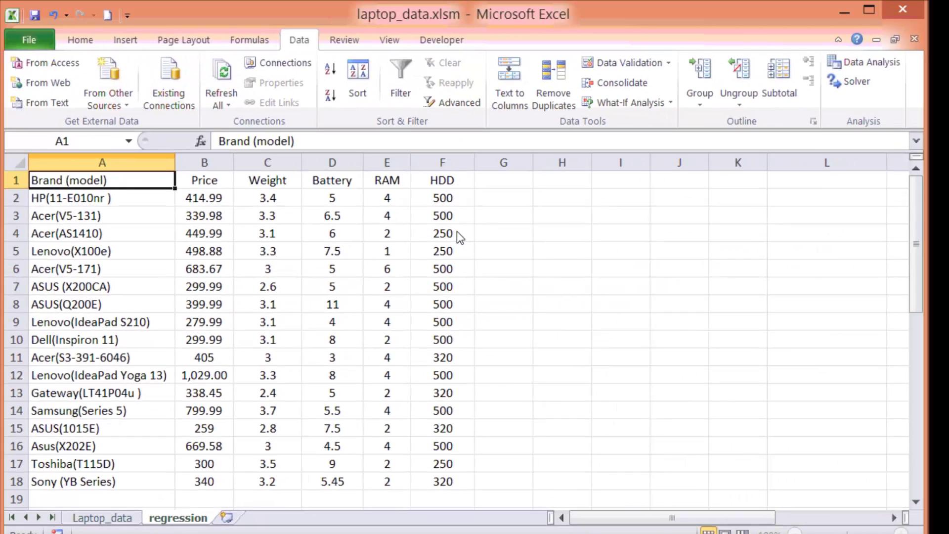
{"action": "left_click", "coordinate": [847, 64]}
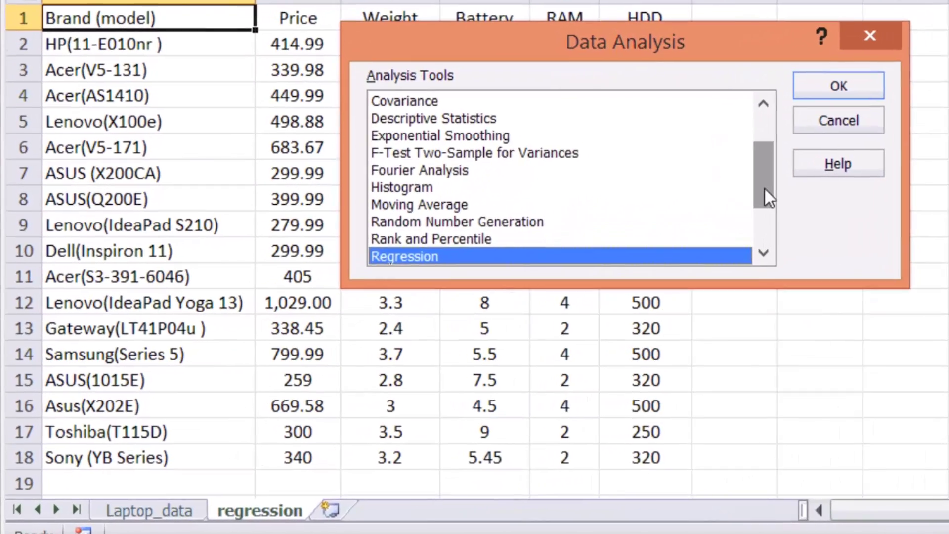
{"action": "left_click_drag", "start_coordinate": [764, 188], "coordinate": [768, 208]}
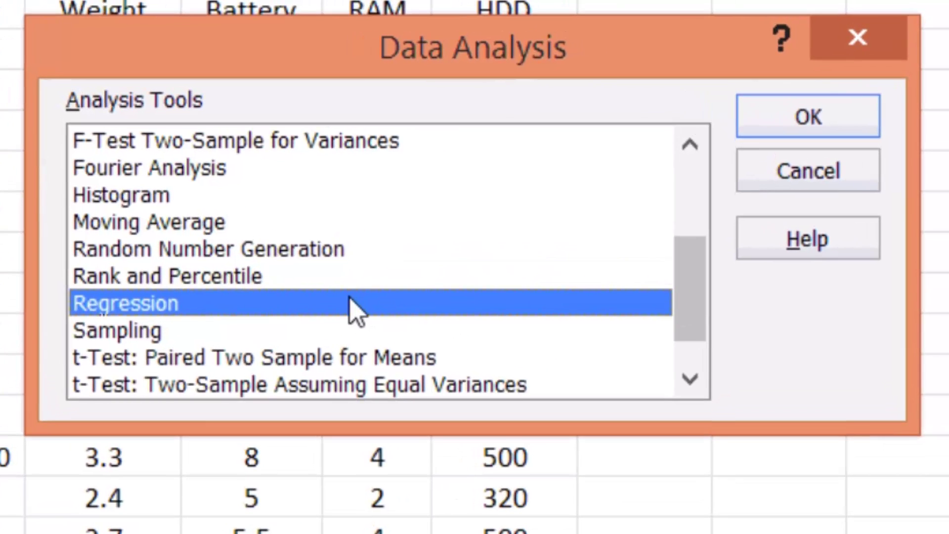
{"action": "left_click", "coordinate": [816, 121]}
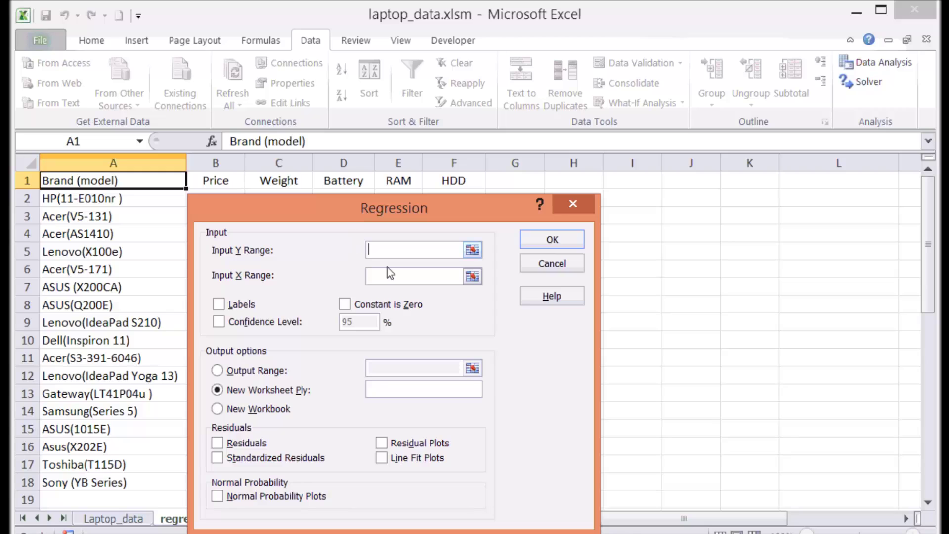
Set Input Y Range to $B$1:$B$18 and Input X Range to $C$1:$F$18
{"action": "left_click", "coordinate": [473, 252]}
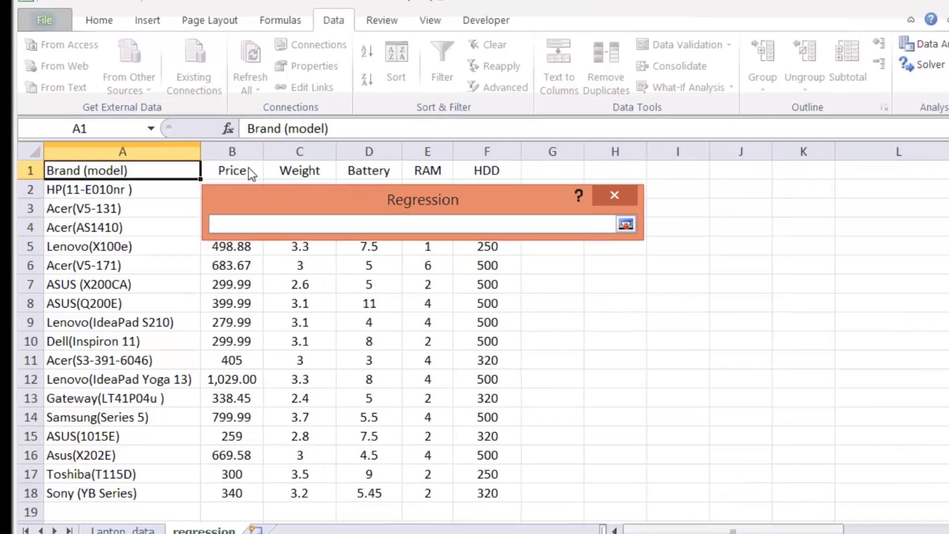
{"action": "left_click", "coordinate": [223, 183]}
{"action": "left_click_drag", "start_coordinate": [369, 102], "coordinate": [354, 532]}
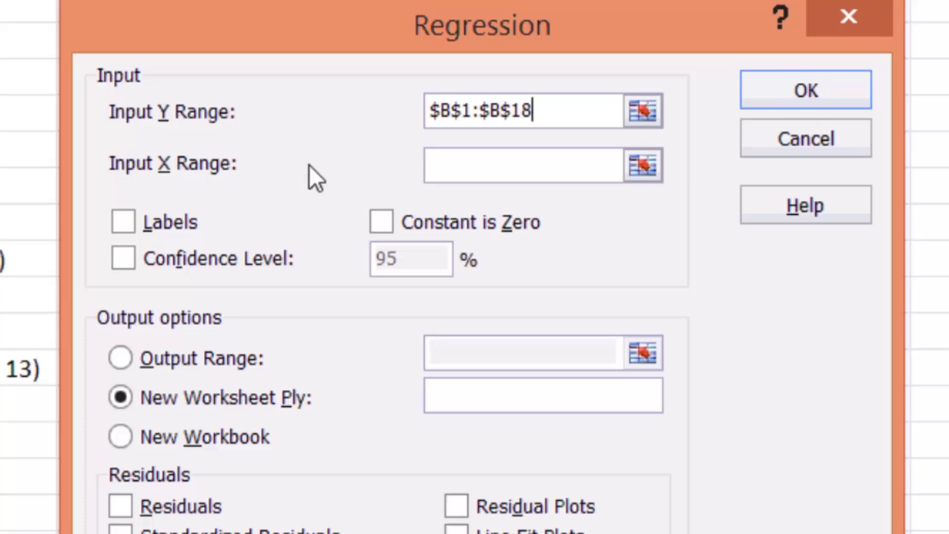
{"action": "left_click", "coordinate": [648, 166]}
{"action": "left_click_drag", "start_coordinate": [265, 7], "coordinate": [764, 533]}
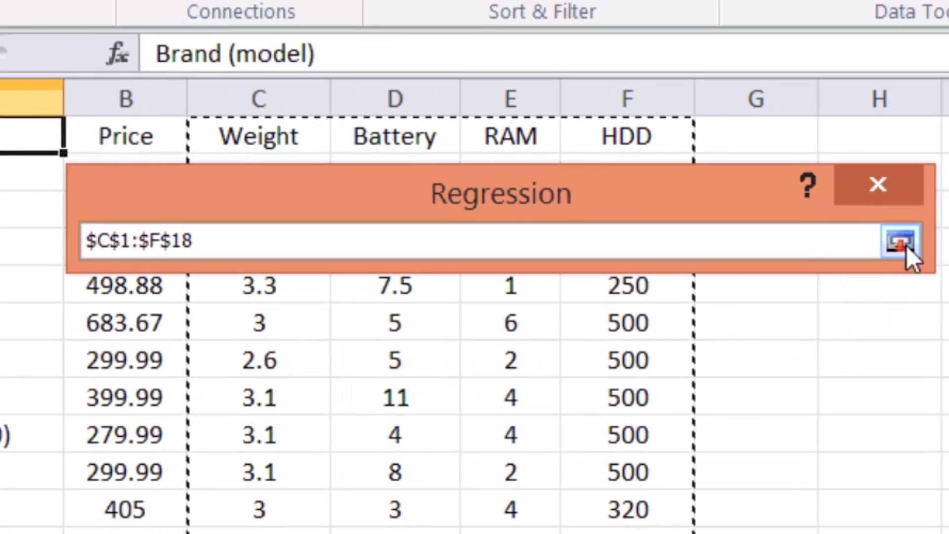
{"action": "left_click", "coordinate": [900, 241]}
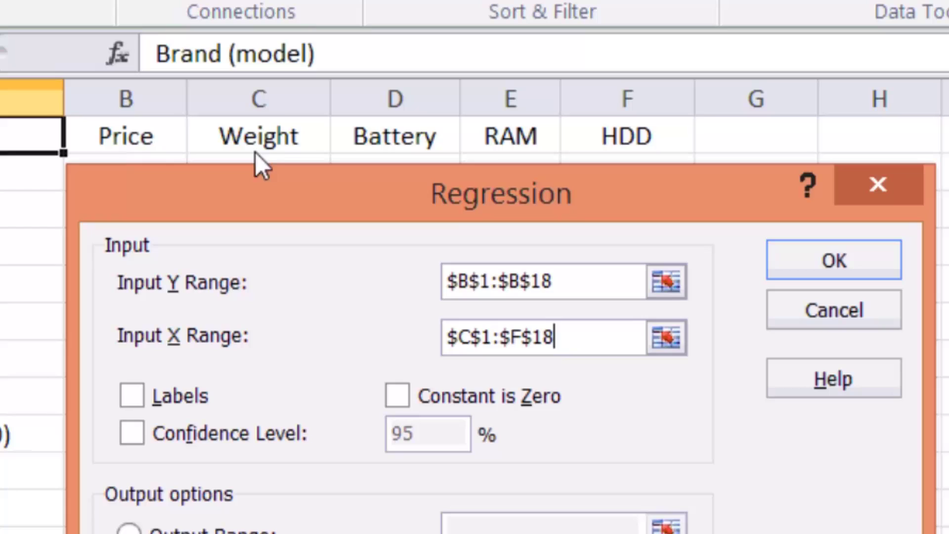
Tick Labels so the first-row headers become variable names
{"action": "left_click", "coordinate": [133, 395]}
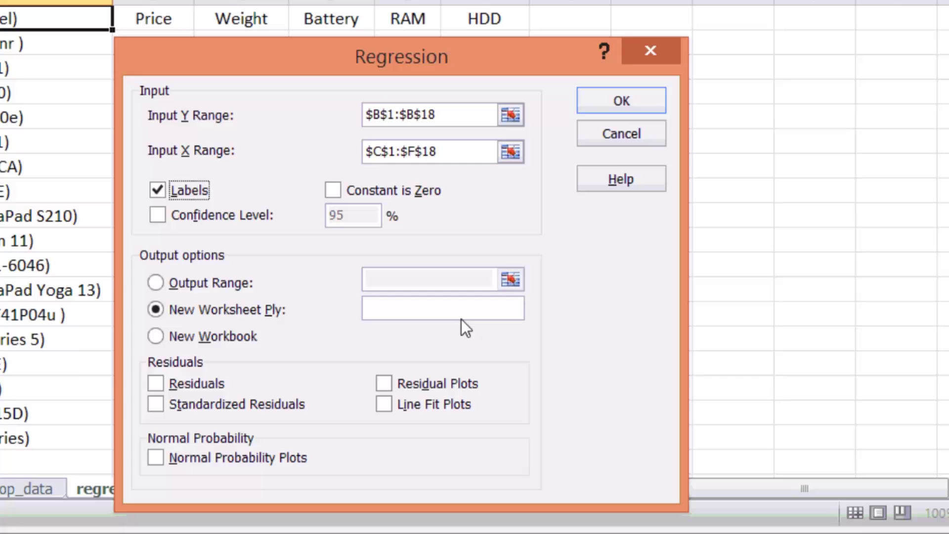
Choose Output Range and set it to start at cell $A$21
{"action": "left_click", "coordinate": [153, 286]}
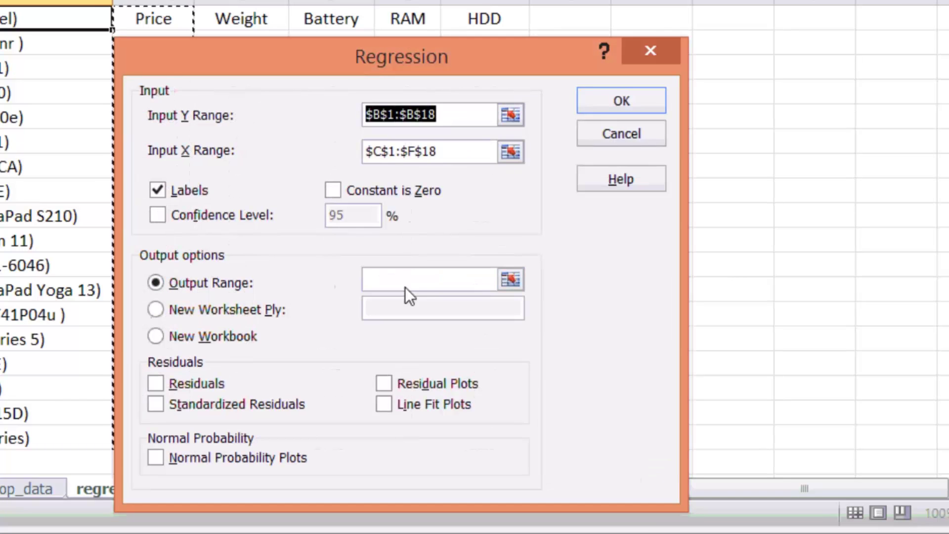
{"action": "left_click", "coordinate": [512, 282]}
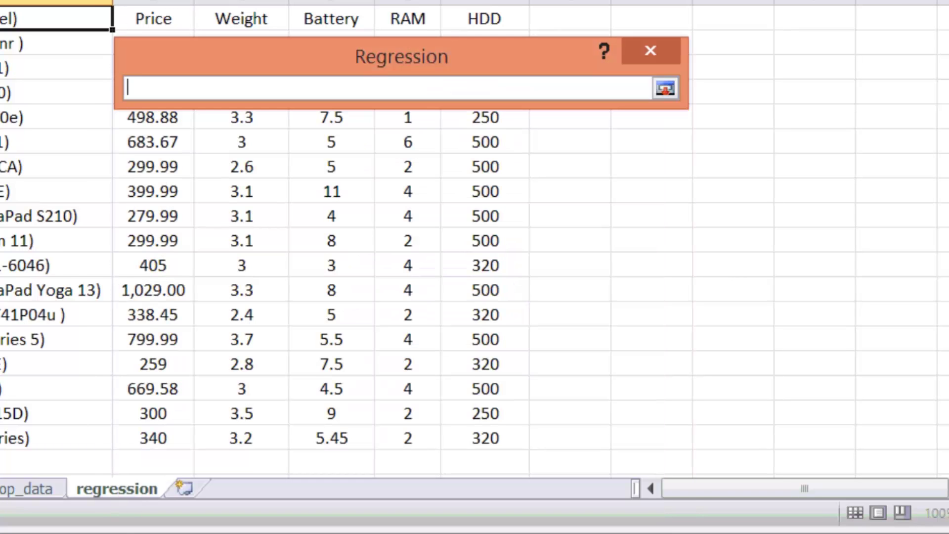
{"action": "scroll", "coordinate": [49, 321], "scroll_direction": "down", "scroll_amount": 1}
{"action": "left_click", "coordinate": [4, 436]}
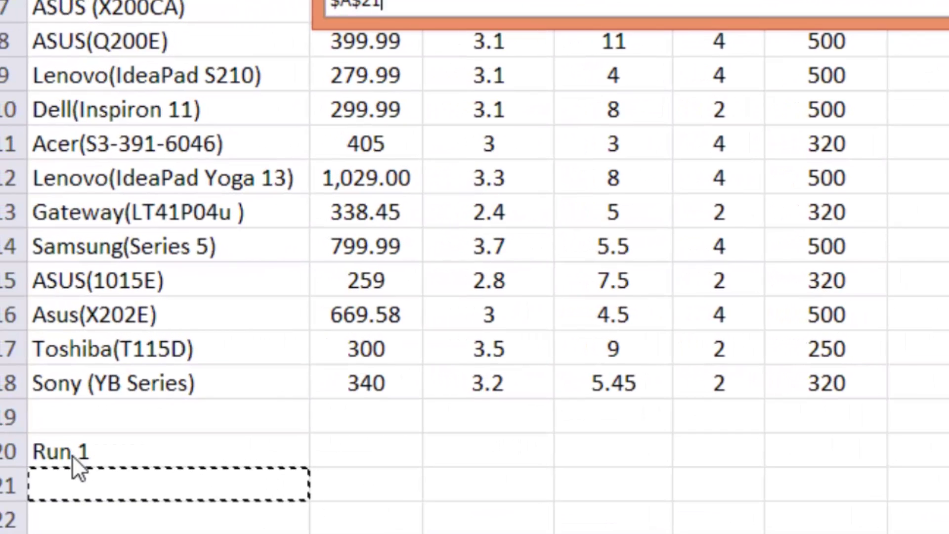
{"action": "key", "text": "Return"}
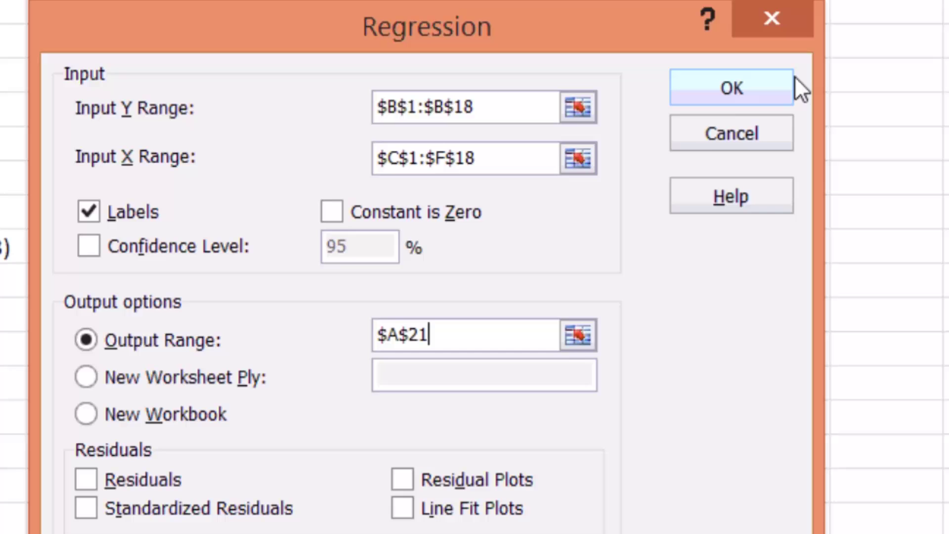
Run the regression and review the output: R Square 0.310248, P-values and predictor coefficients
{"action": "left_click", "coordinate": [773, 83]}
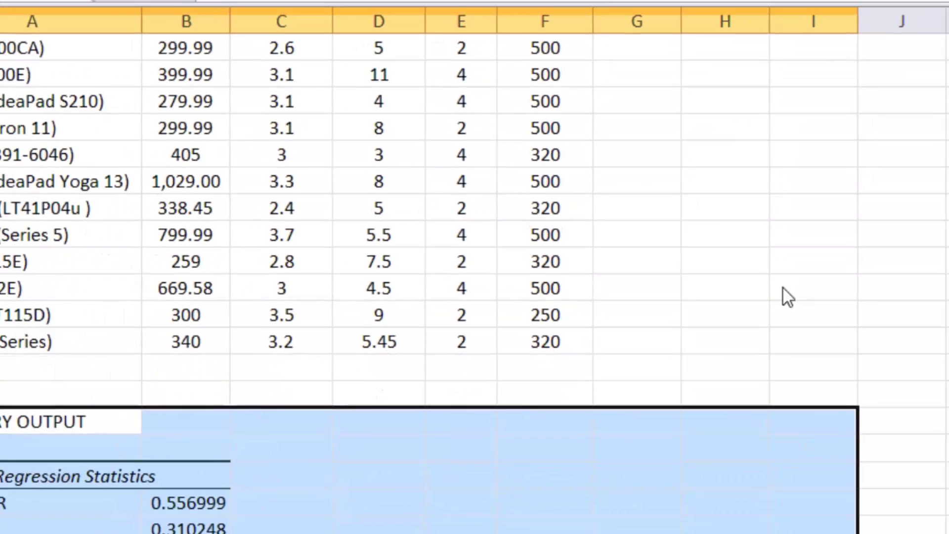
{"action": "scroll", "coordinate": [783, 289], "scroll_direction": "down", "scroll_amount": 5}
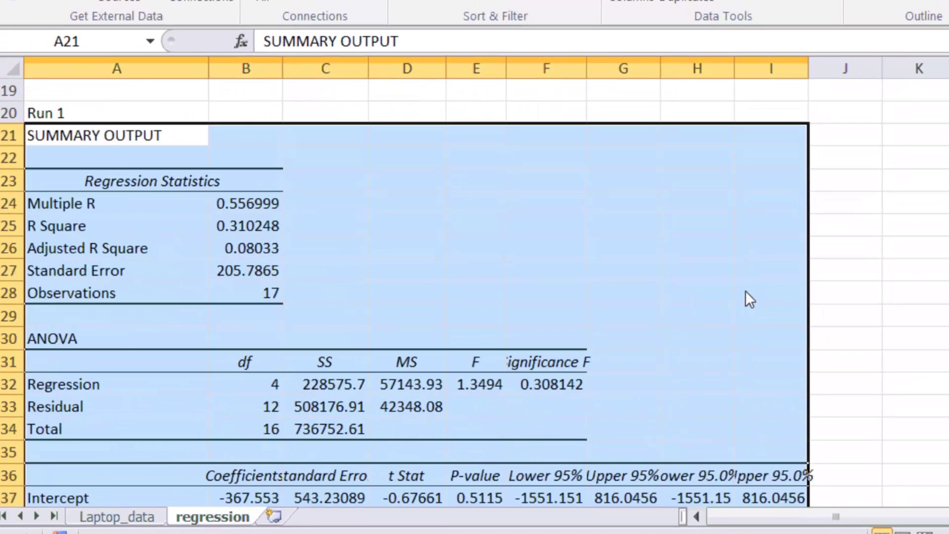
{"action": "scroll", "coordinate": [745, 292], "scroll_direction": "down", "scroll_amount": 1}
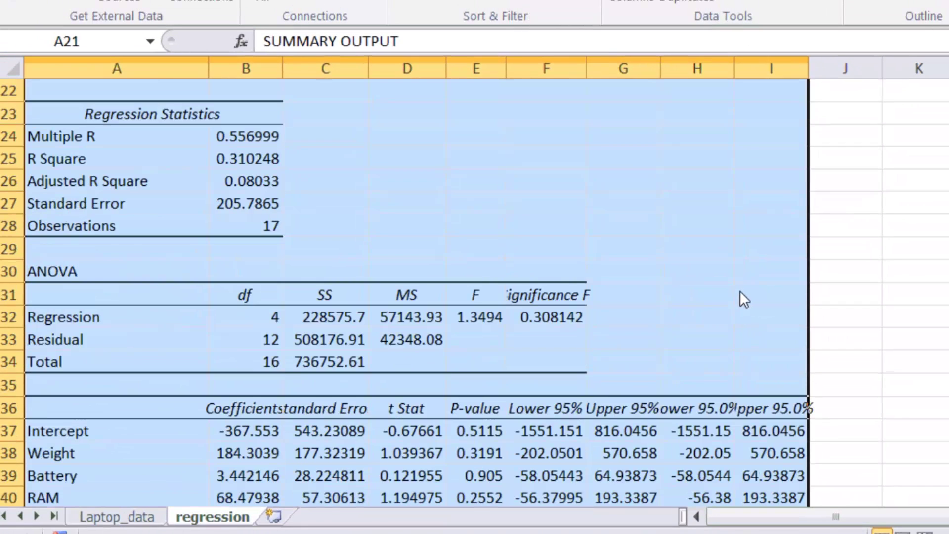
{"action": "left_click", "coordinate": [474, 411]}
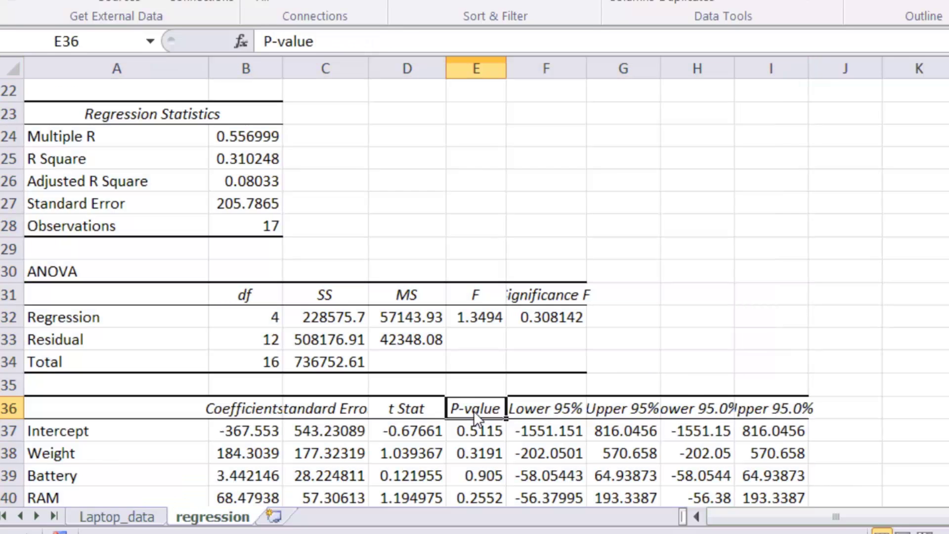
{"action": "scroll", "coordinate": [253, 367], "scroll_direction": "down", "scroll_amount": 1}
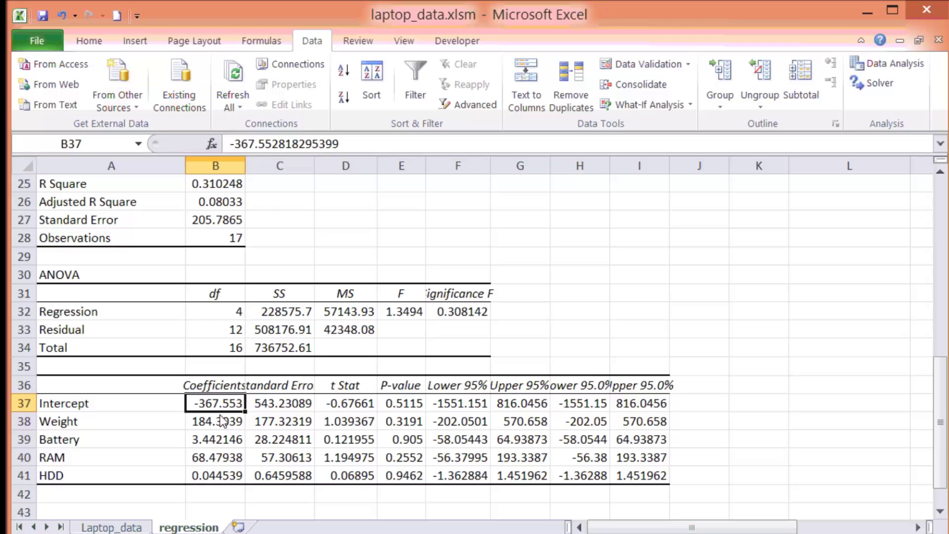
{"action": "left_click", "coordinate": [221, 421]}
{"action": "left_click", "coordinate": [220, 439]}
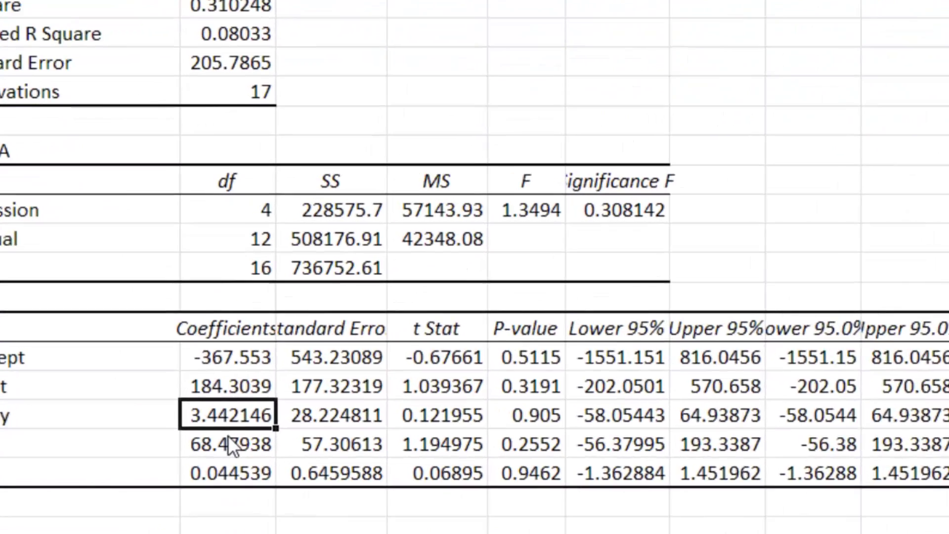
{"action": "left_click", "coordinate": [227, 473]}
{"action": "left_click_drag", "start_coordinate": [231, 368], "coordinate": [250, 462]}
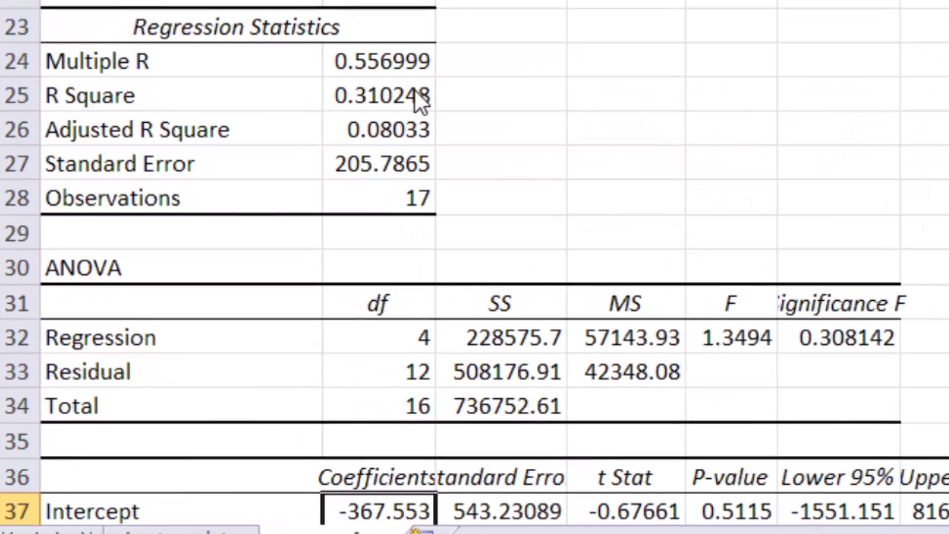
{"action": "left_click", "coordinate": [277, 240]}
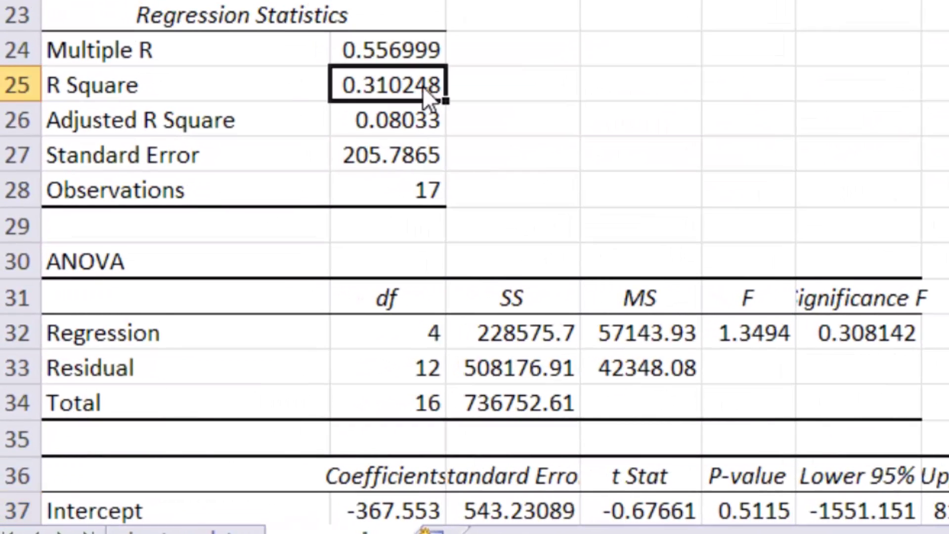
{"action": "left_click", "coordinate": [434, 126]}
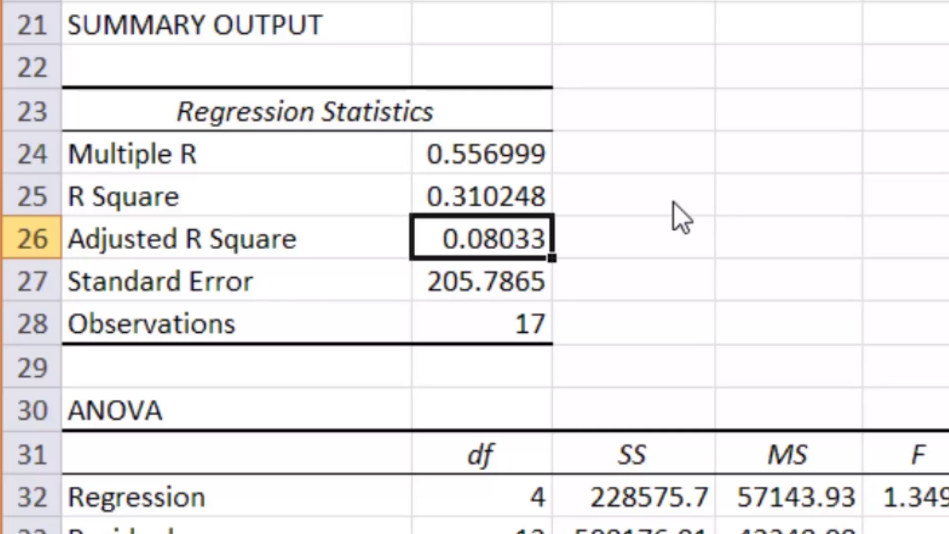
{"action": "scroll", "coordinate": [681, 217], "scroll_direction": "up", "scroll_amount": 1}
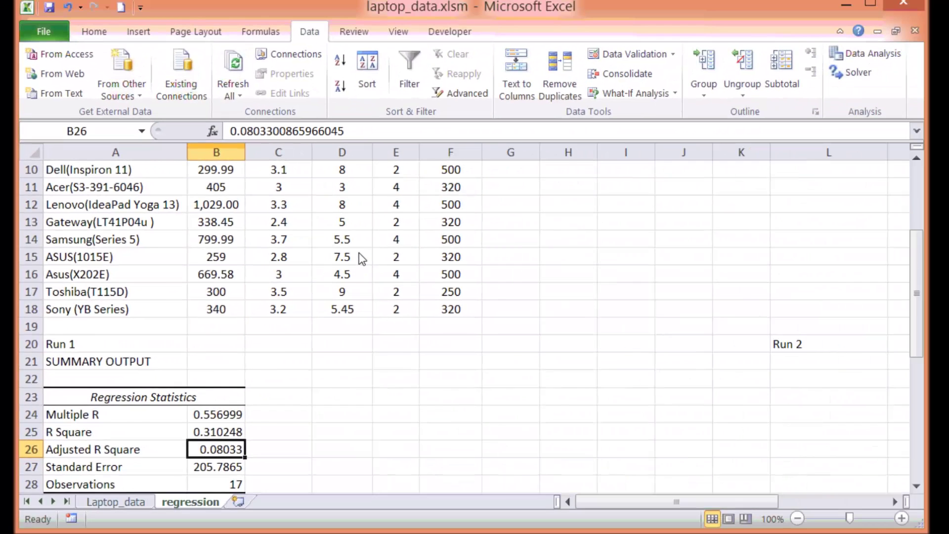
Reopen Regression with the same Y, X and Labels settings and tick Constant is Zero
{"action": "scroll", "coordinate": [363, 259], "scroll_direction": "up", "scroll_amount": 1}
{"action": "scroll", "coordinate": [363, 261], "scroll_direction": "up", "scroll_amount": 1}
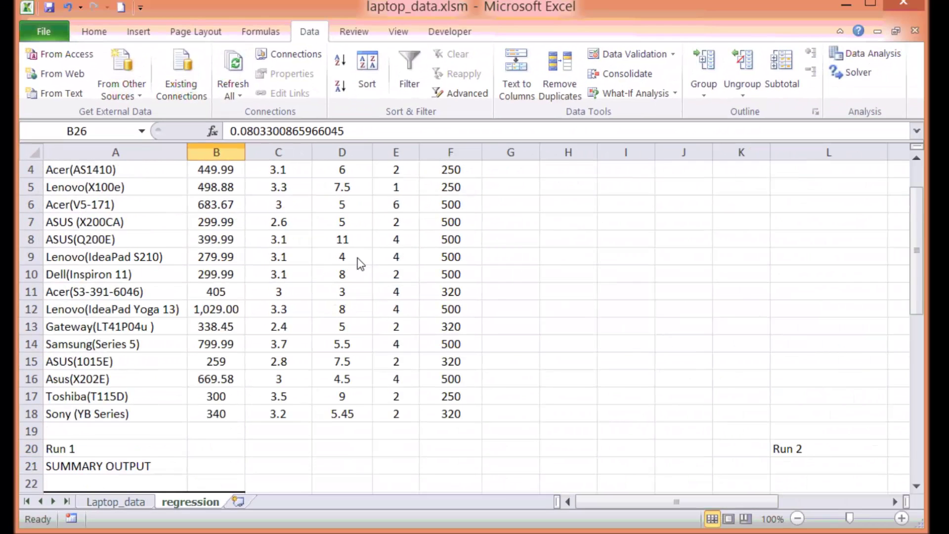
{"action": "scroll", "coordinate": [483, 283], "scroll_direction": "up", "scroll_amount": 1}
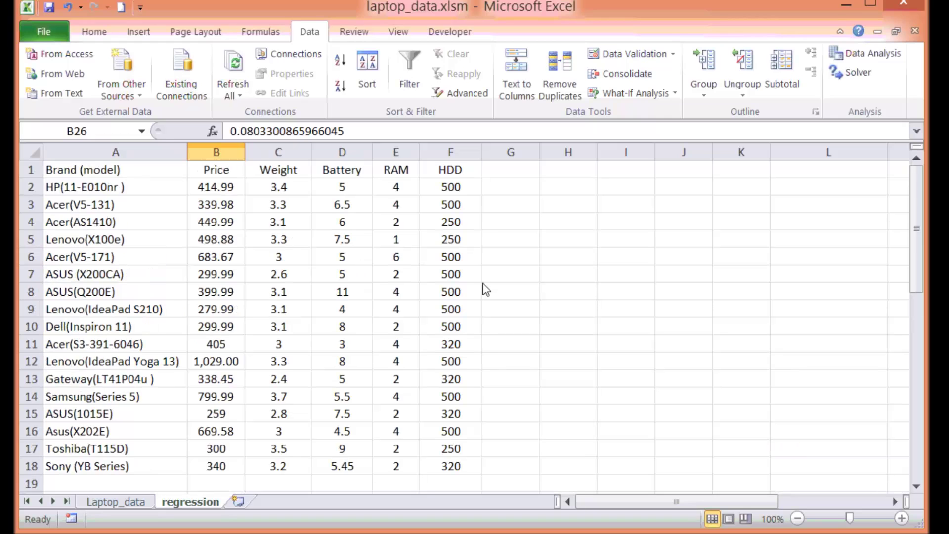
{"action": "left_click", "coordinate": [870, 57]}
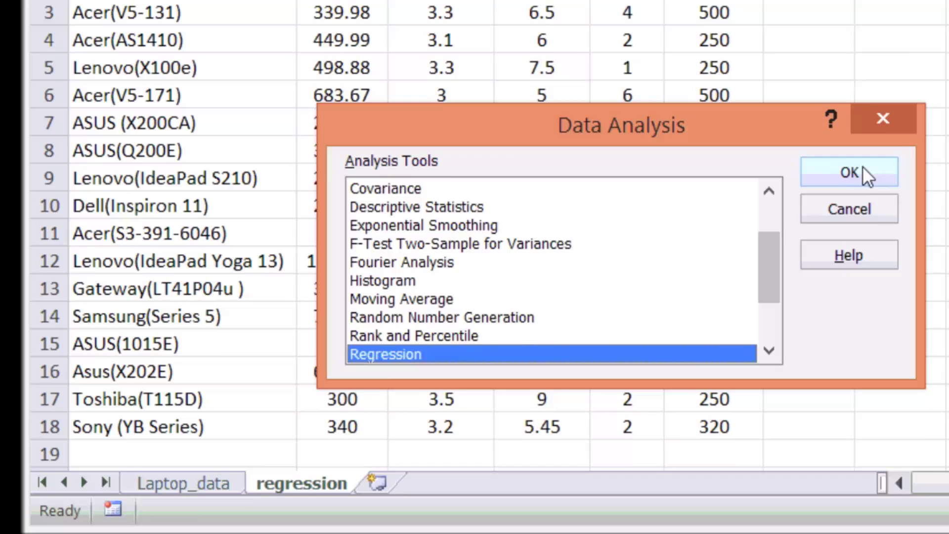
{"action": "left_click", "coordinate": [530, 306]}
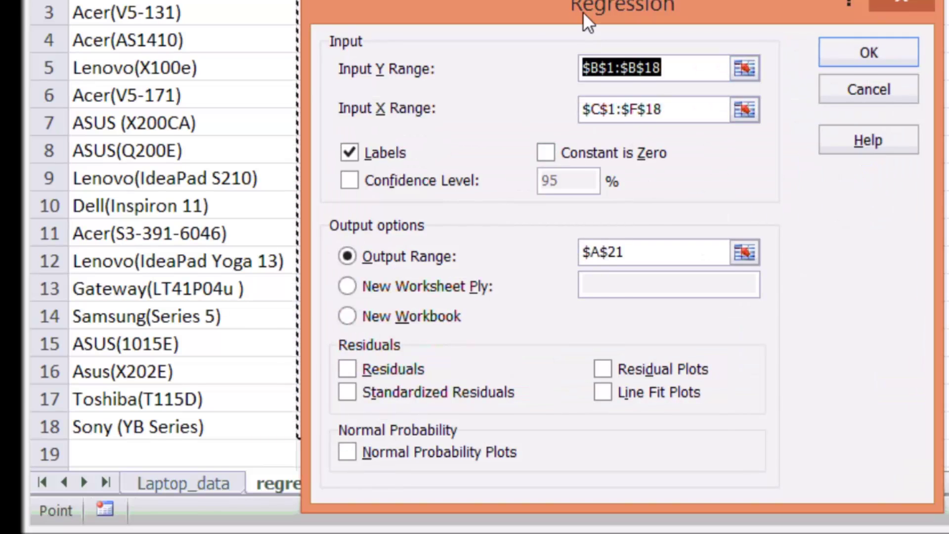
{"action": "left_click_drag", "start_coordinate": [583, 10], "coordinate": [798, 0]}
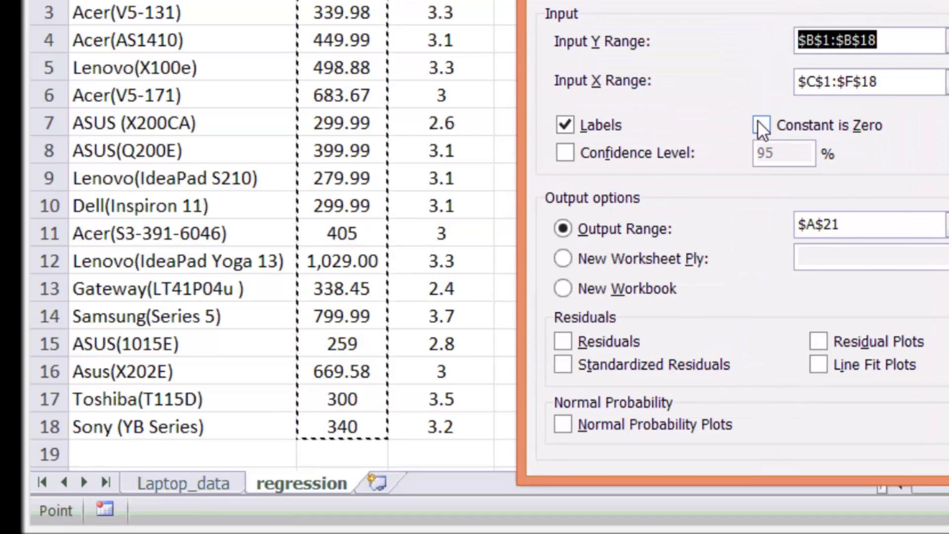
{"action": "left_click", "coordinate": [864, 125]}
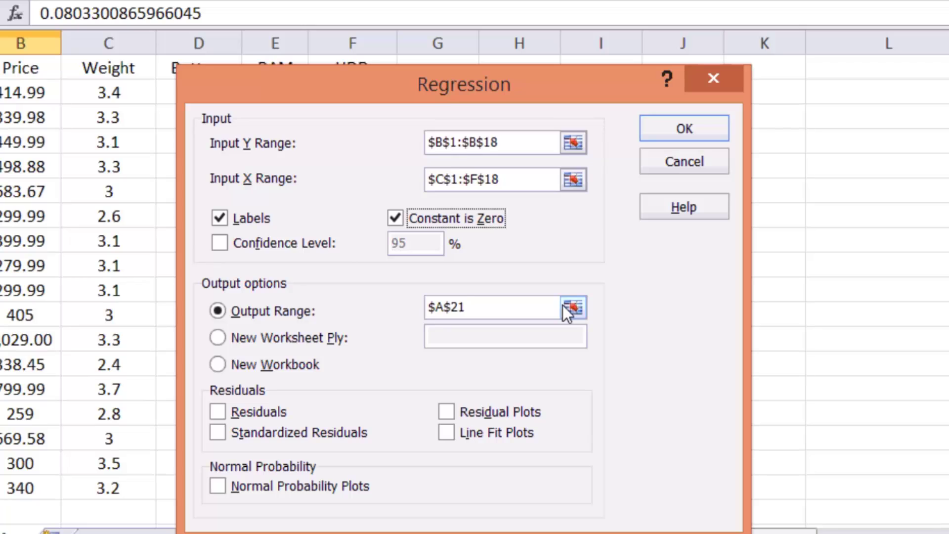
Set the output range to L21 and run it, giving R Square 0.877974
{"action": "left_click", "coordinate": [569, 306]}
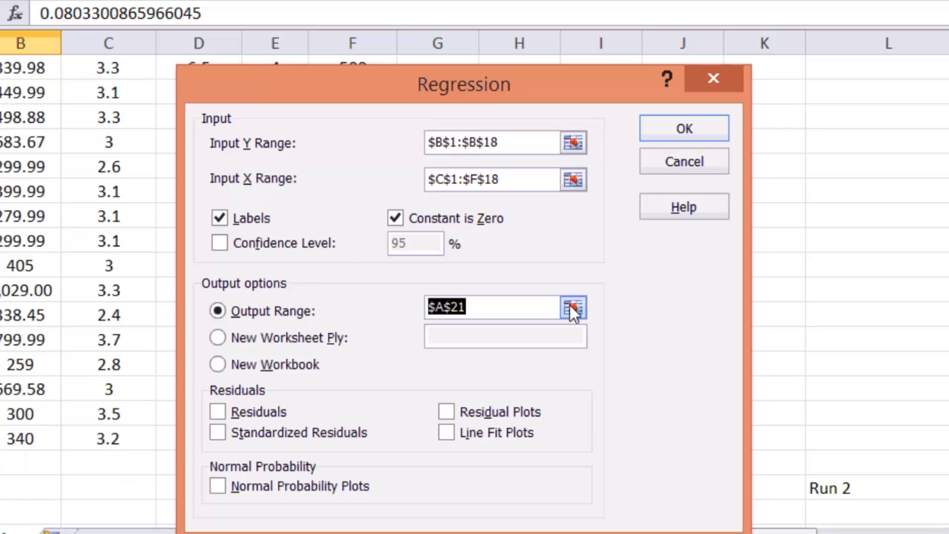
{"action": "scroll", "coordinate": [475, 297], "scroll_direction": "down", "scroll_amount": 1}
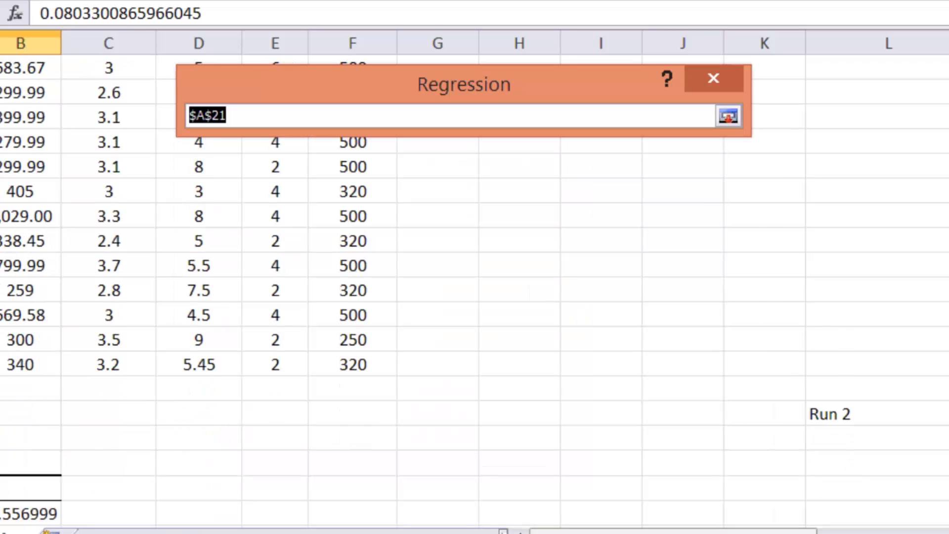
{"action": "left_click", "coordinate": [856, 436]}
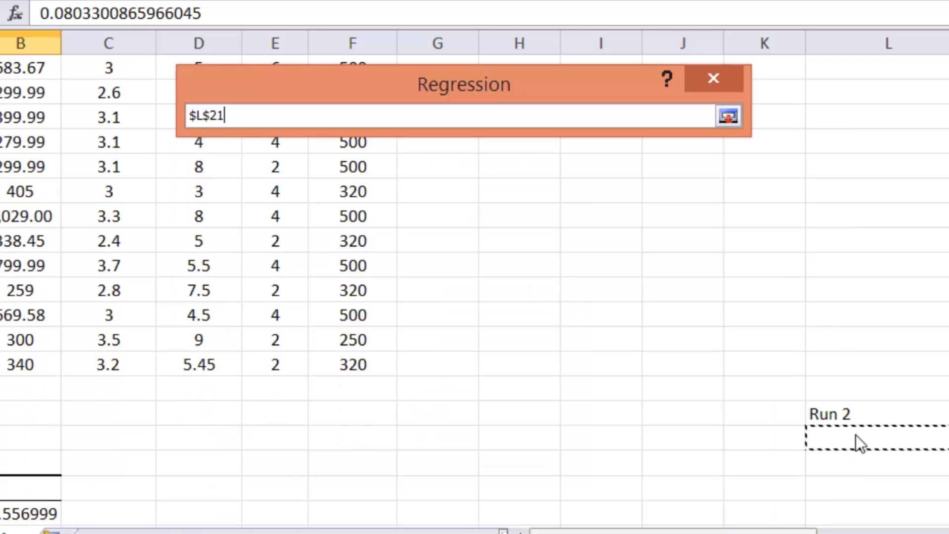
{"action": "left_click", "coordinate": [730, 117]}
{"action": "left_click", "coordinate": [653, 130]}
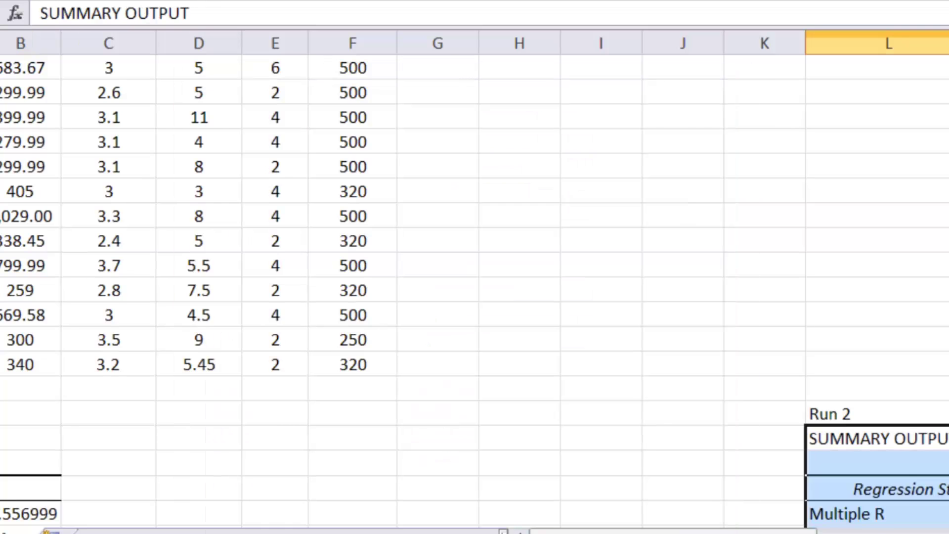
{"action": "scroll", "coordinate": [385, 373], "scroll_direction": "down", "scroll_amount": 5}
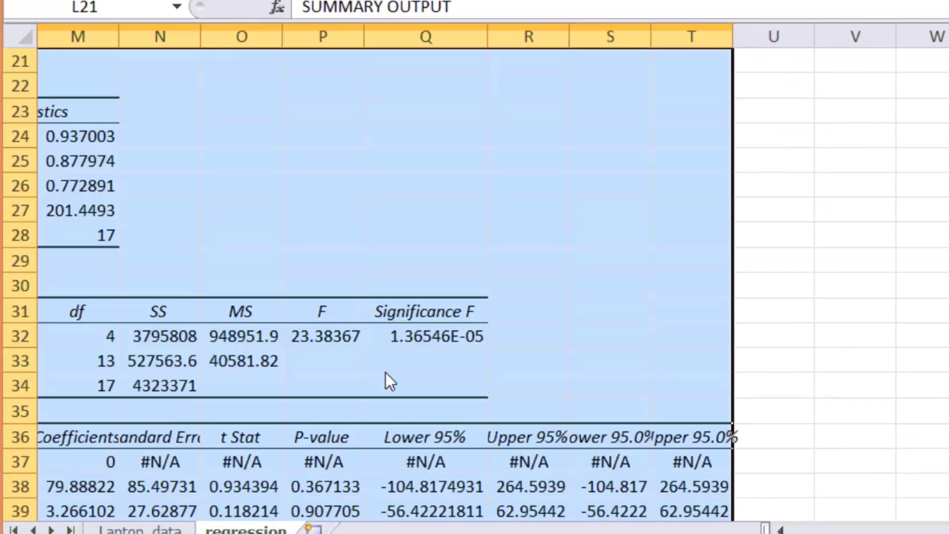
{"action": "scroll", "coordinate": [494, 277], "scroll_direction": "left", "scroll_amount": 4}
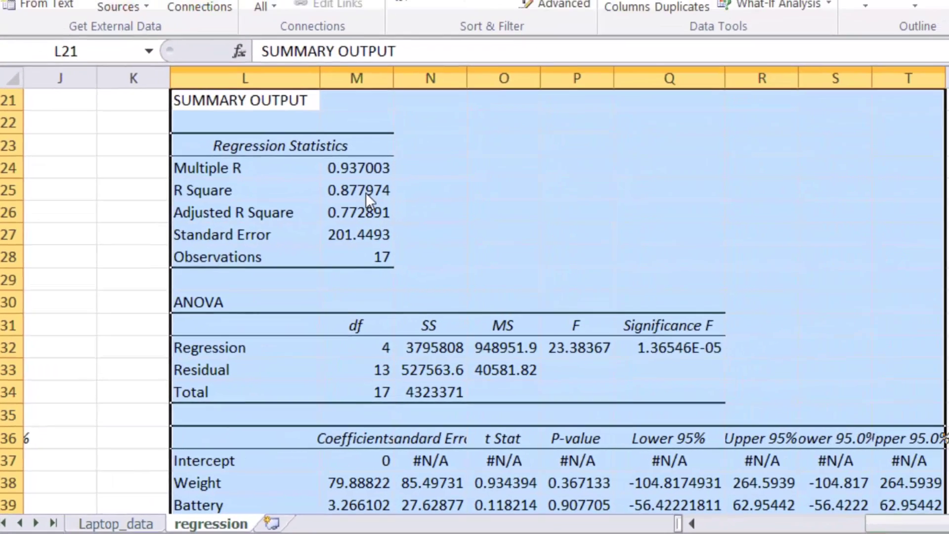
{"action": "left_click", "coordinate": [410, 168]}
{"action": "left_click", "coordinate": [411, 192]}
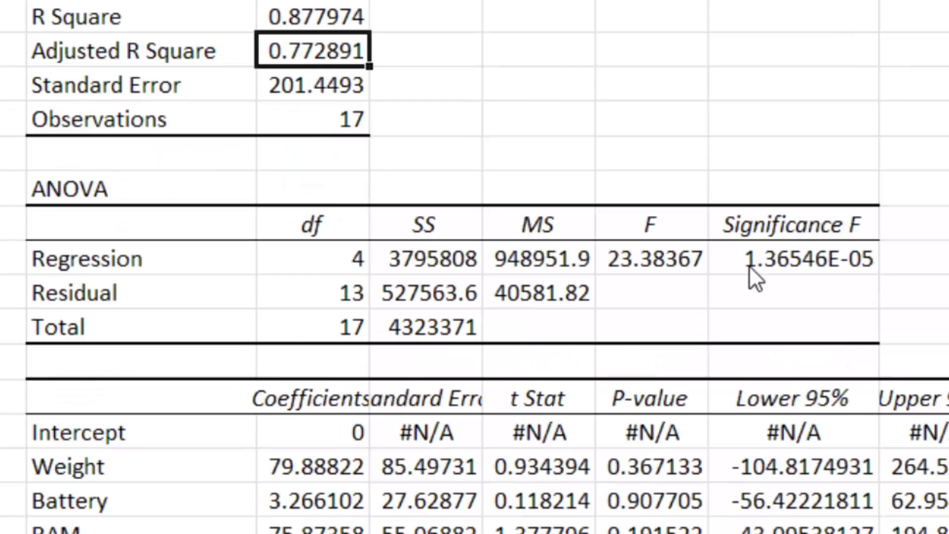
{"action": "scroll", "coordinate": [771, 272], "scroll_direction": "down", "scroll_amount": 1}
{"action": "left_click", "coordinate": [336, 17]}
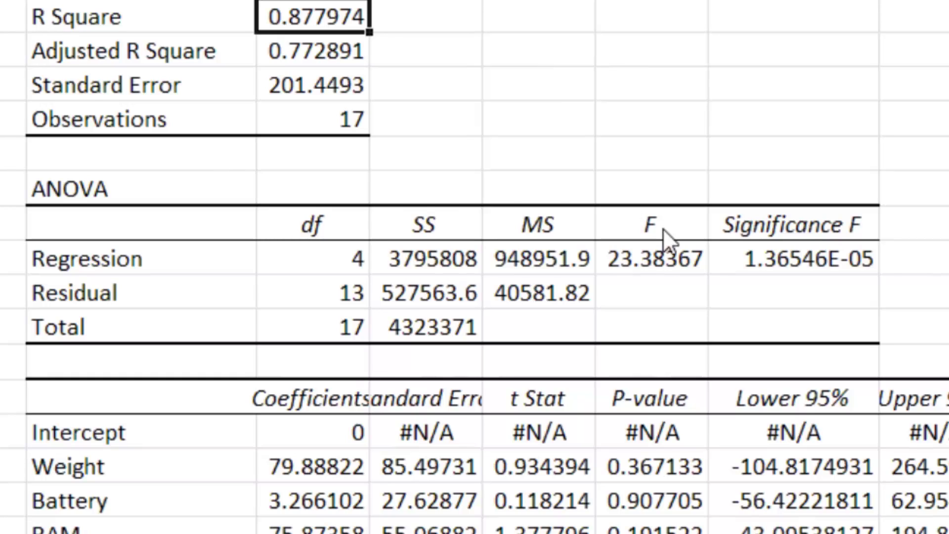
{"action": "scroll", "coordinate": [667, 230], "scroll_direction": "down", "scroll_amount": 1}
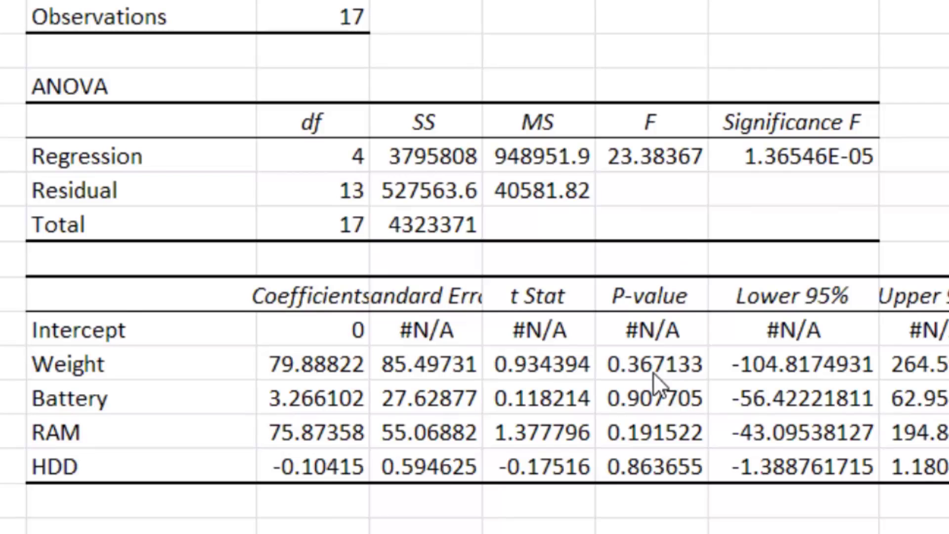
{"action": "left_click_drag", "start_coordinate": [648, 295], "coordinate": [643, 465]}
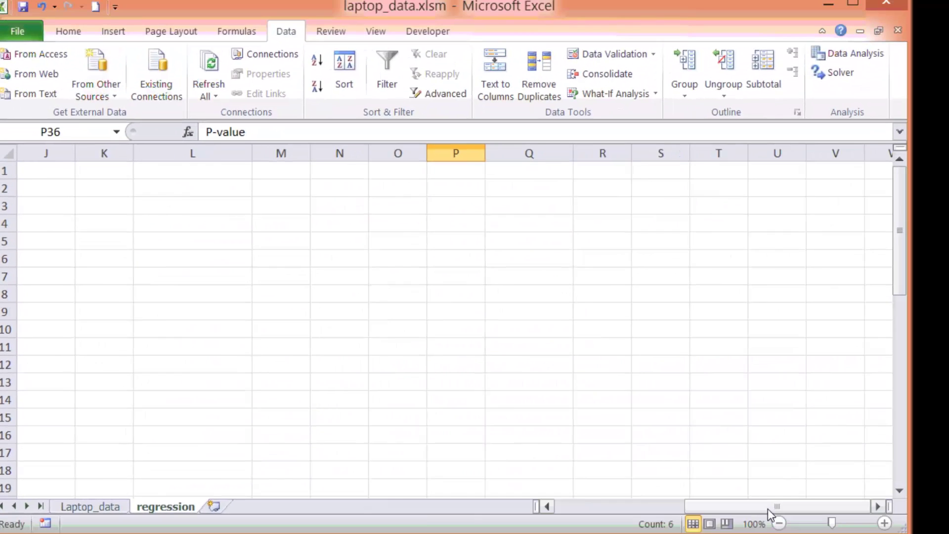
{"action": "left_click_drag", "start_coordinate": [767, 508], "coordinate": [473, 510]}
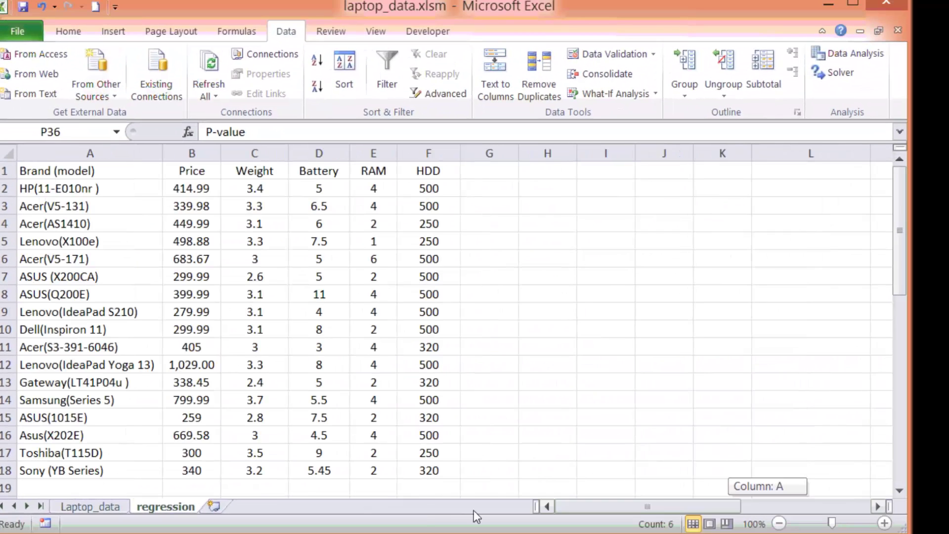
{"action": "left_click", "coordinate": [193, 174]}
{"action": "left_click", "coordinate": [275, 174]}
{"action": "left_click", "coordinate": [316, 174]}
{"action": "left_click", "coordinate": [391, 173]}
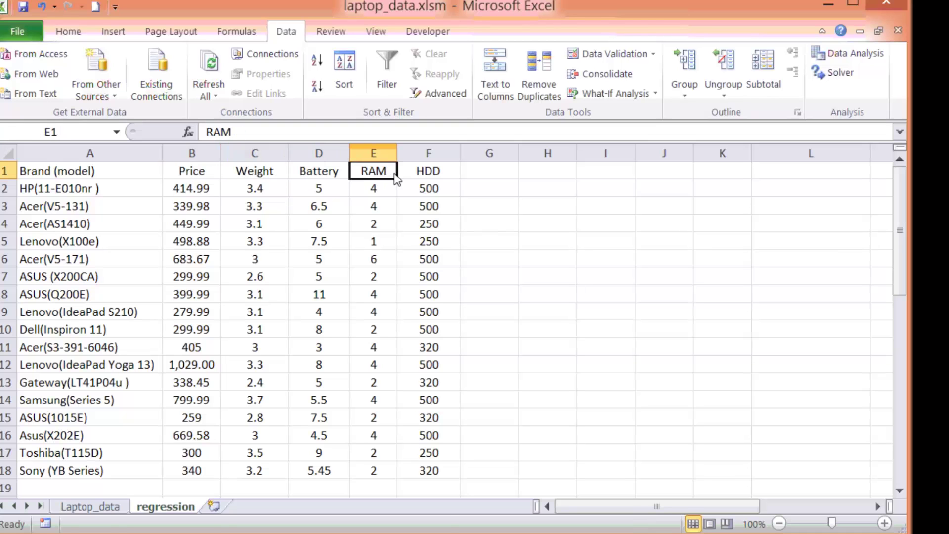
{"action": "left_click_drag", "start_coordinate": [393, 173], "coordinate": [429, 170]}
{"action": "left_click", "coordinate": [284, 343]}
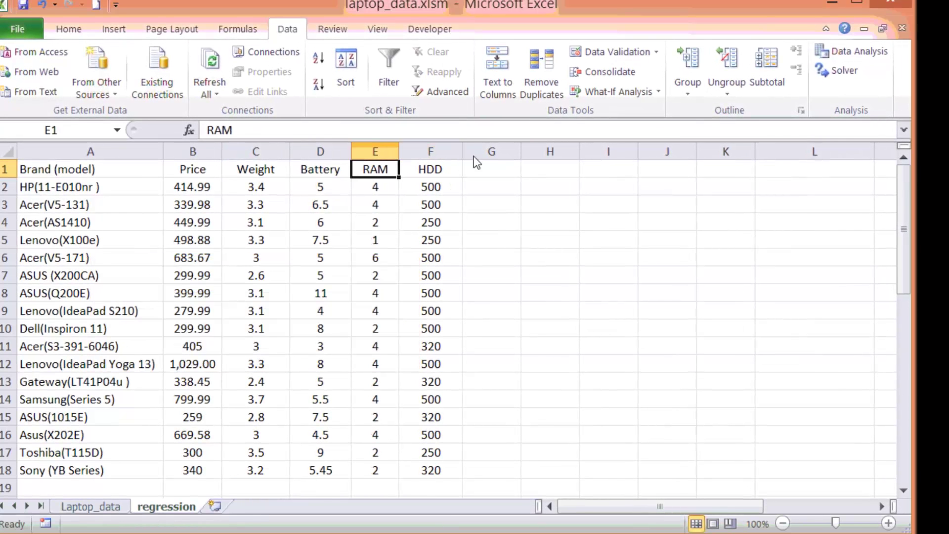
{"action": "left_click", "coordinate": [430, 171]}
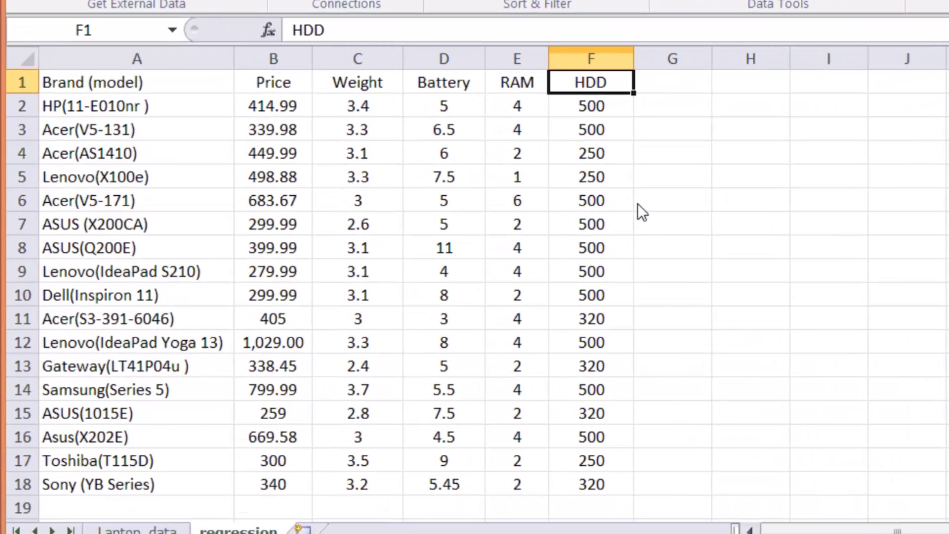